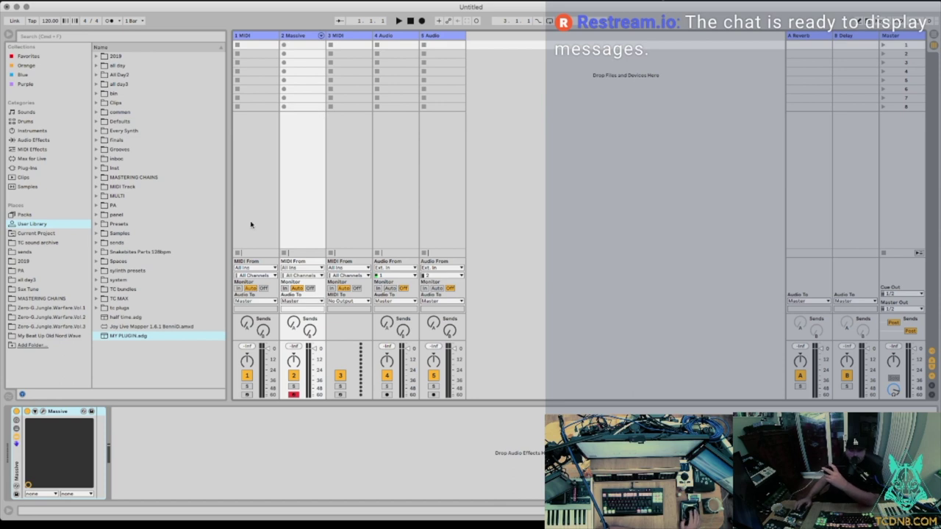
Browse Plug-Ins > Audio Units, then list Live's built-in Audio Effects and select EQ Eight.
left_click(171, 433)
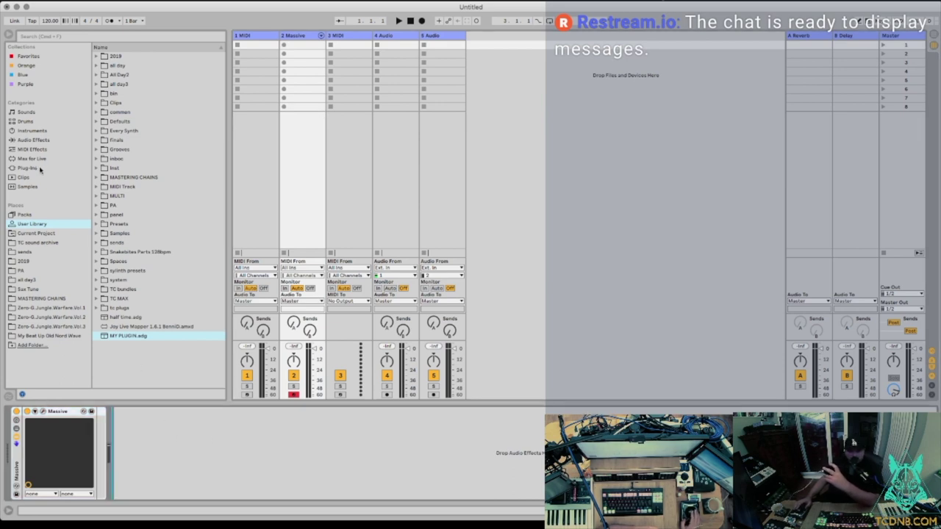
left_click(29, 169)
left_click(96, 57)
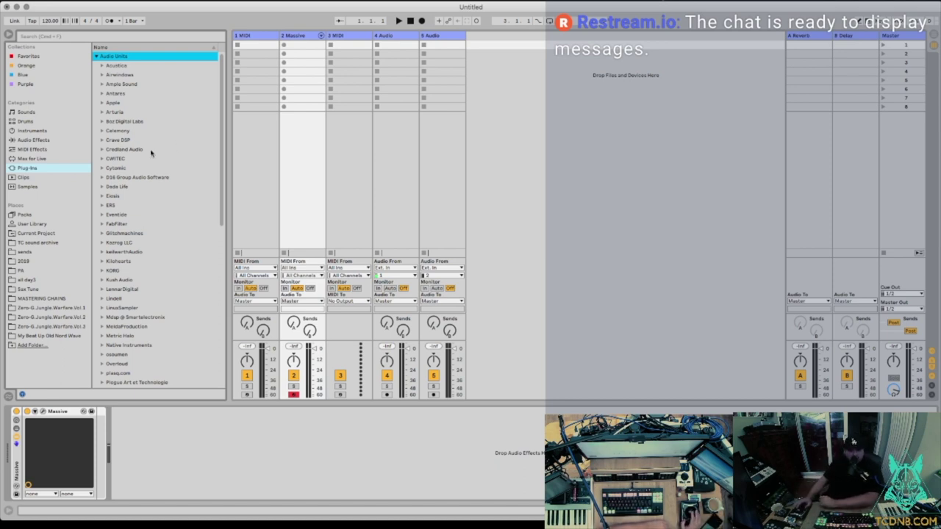
left_click(34, 140)
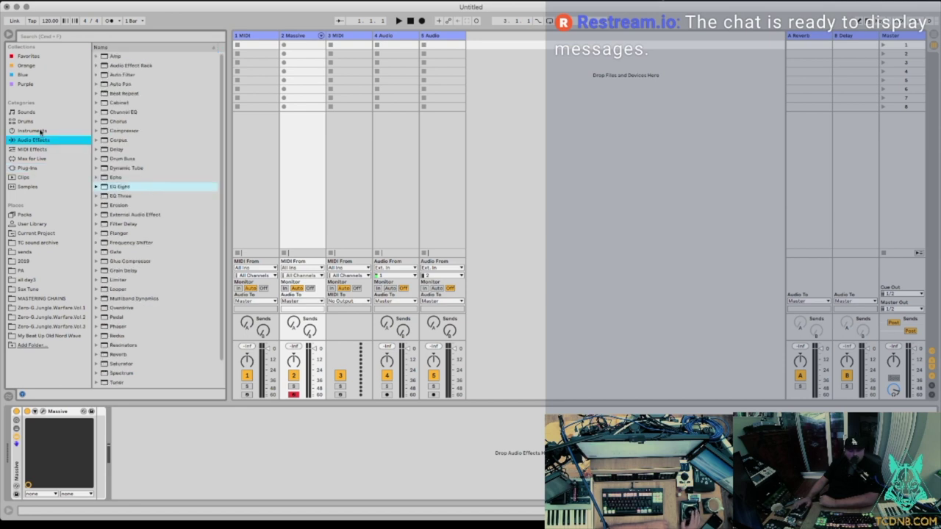
left_click(105, 188)
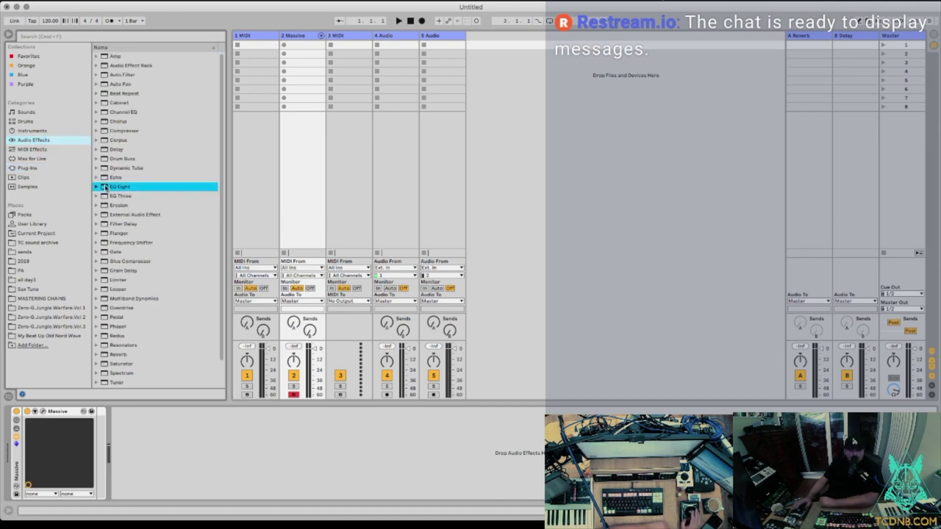
Drop EQ Eight after Massive, group it into an Audio Effect Rack, and show its macros.
left_click_drag(104, 188, 185, 461)
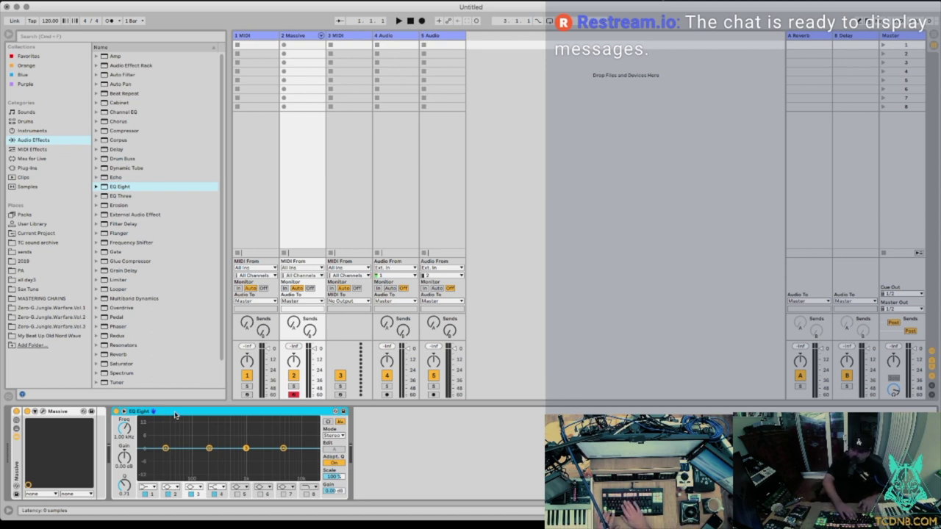
key("super+g")
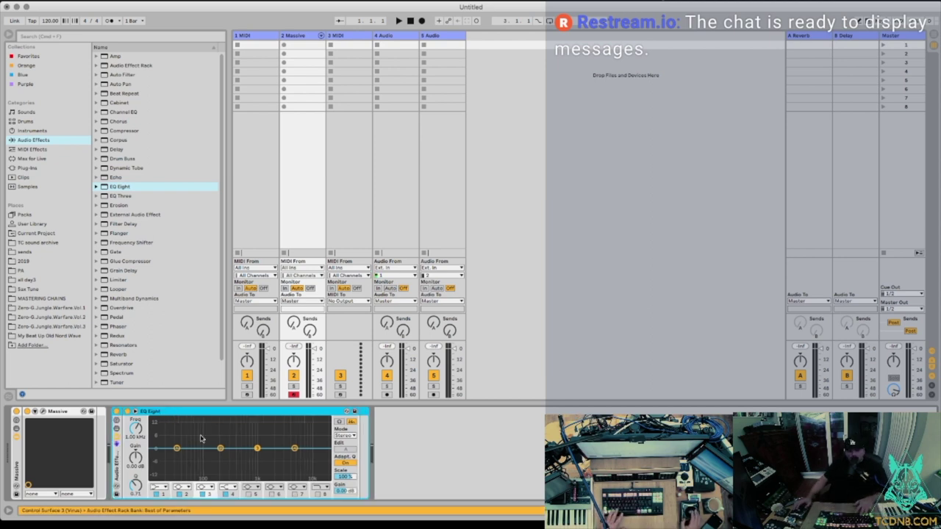
left_click(115, 421)
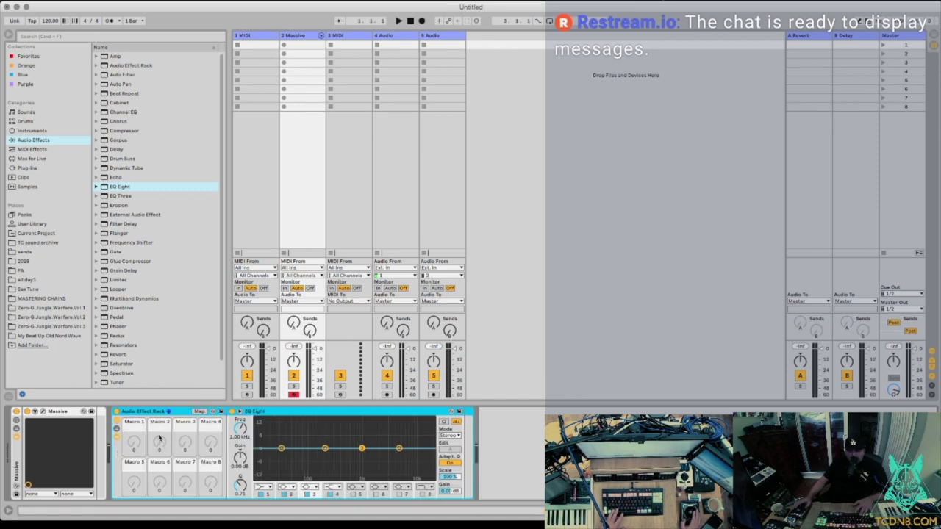
left_click(53, 244)
Rename the Audio Effect Rack to 'my eq' and save it to the User Library as my eq.adg.
left_click(39, 224)
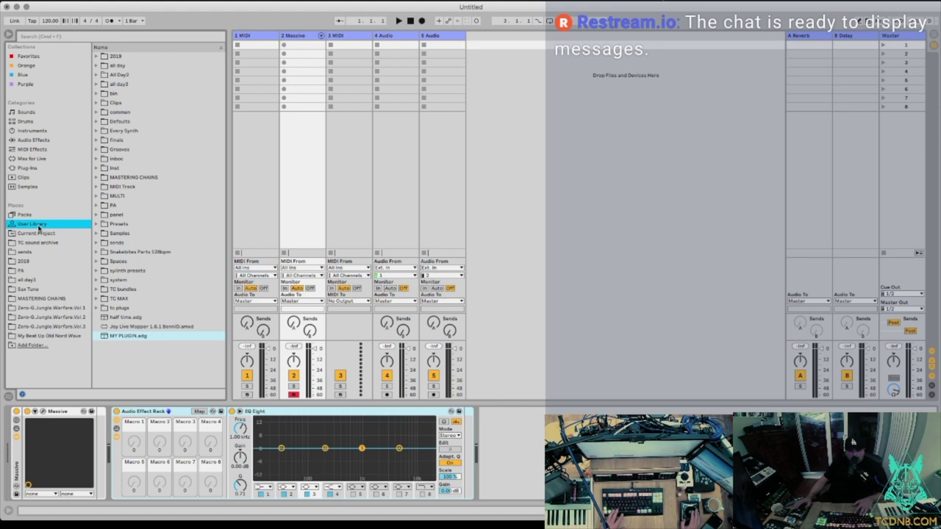
left_click(143, 411)
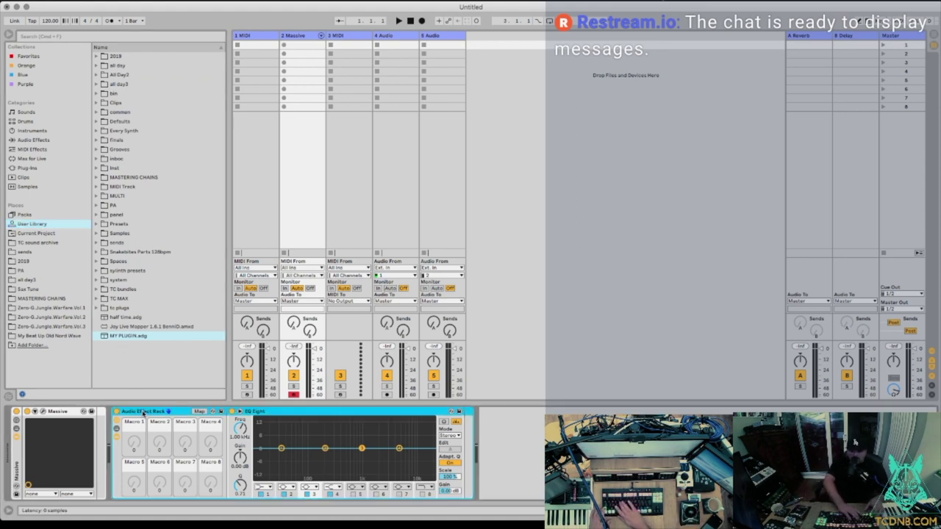
key("super+r")
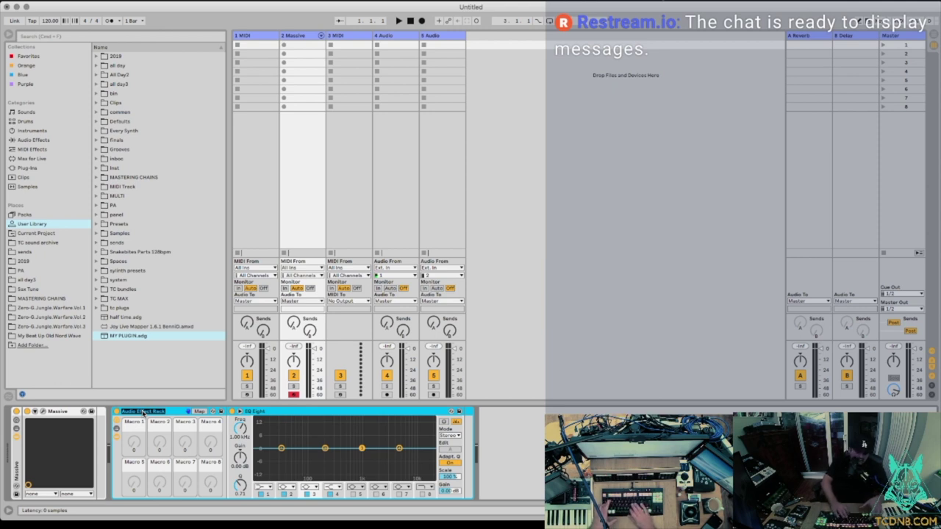
type("my")
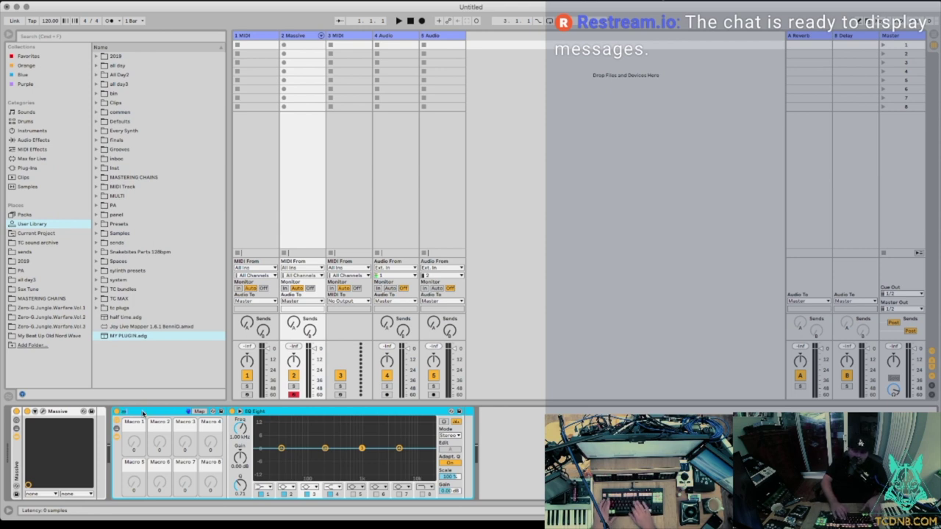
type(" eq")
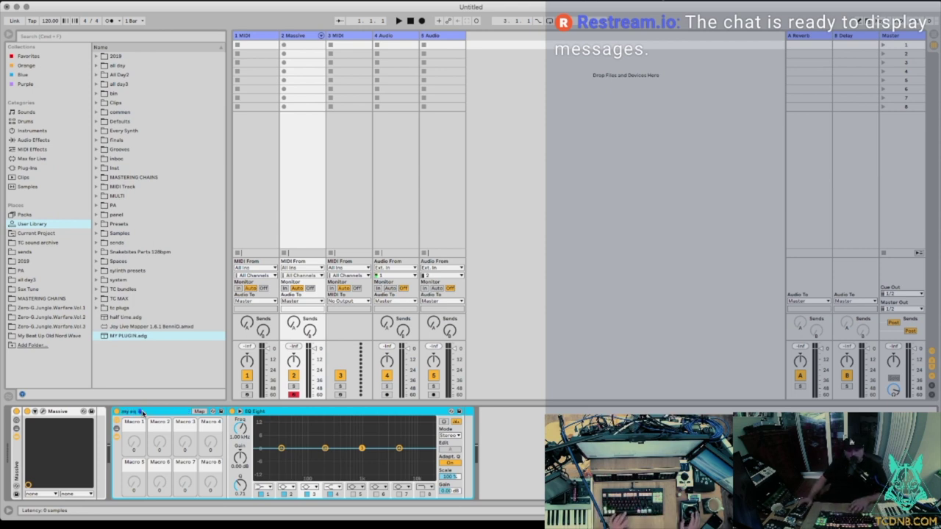
left_click_drag(154, 414, 131, 356)
key("Return")
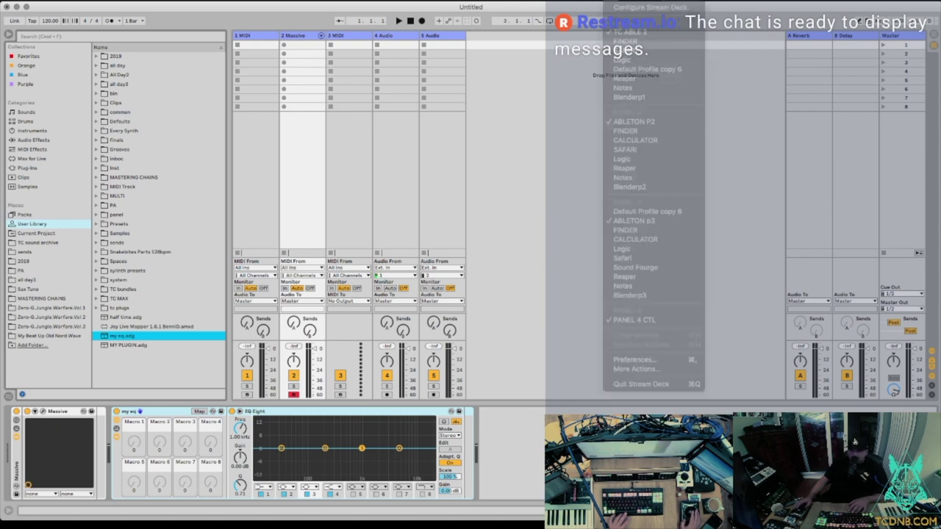
In the Stream Deck configuration window, place a System Open action on the empty top-middle key.
left_click(621, 3)
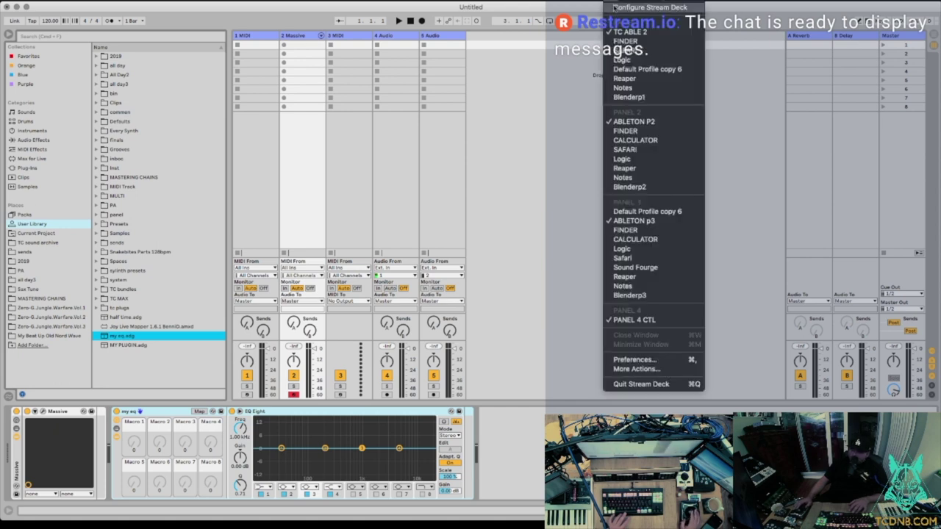
left_click(622, 8)
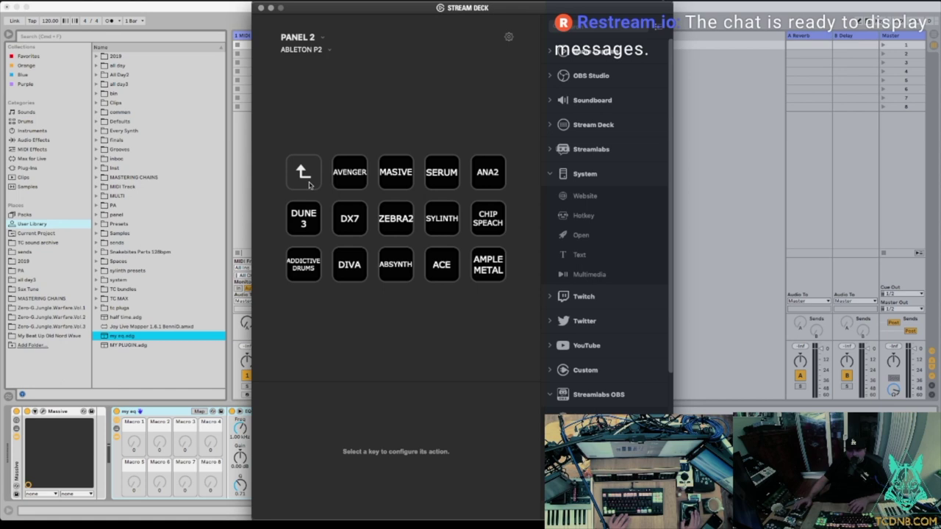
double_click(308, 184)
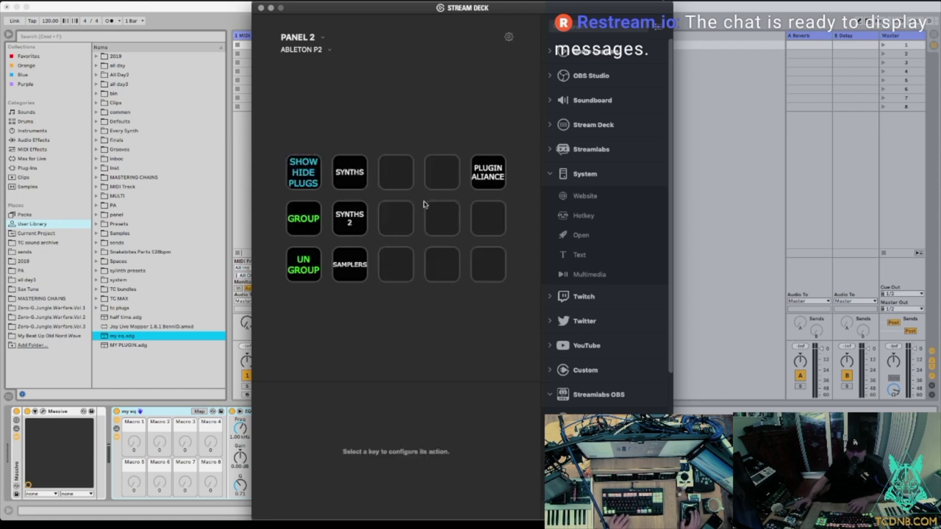
left_click(400, 176)
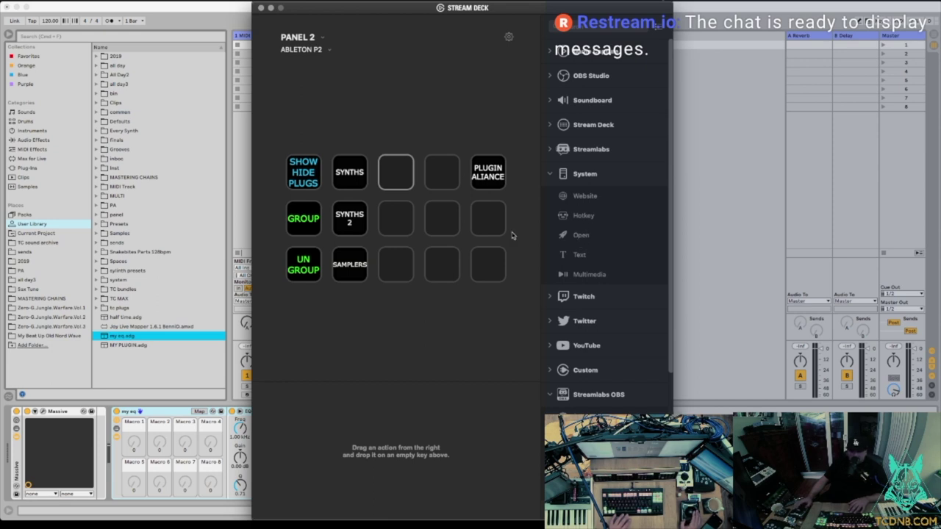
left_click_drag(512, 235, 394, 181)
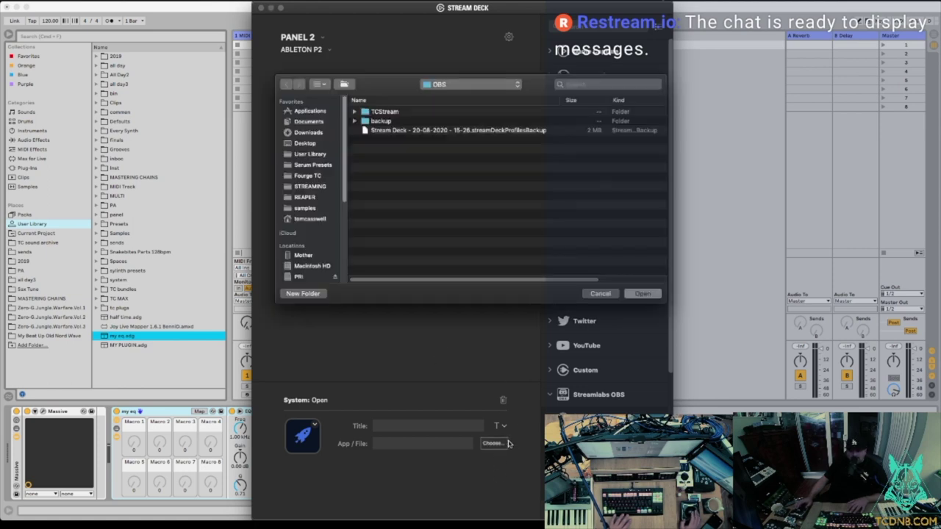
Select the new Open key and browse for its target file in the User Library folder.
key("Escape")
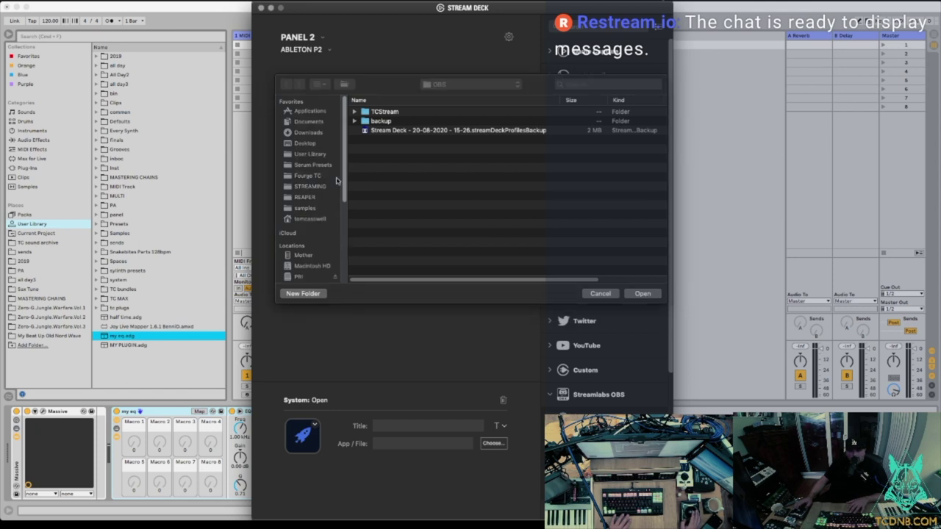
left_click(397, 171)
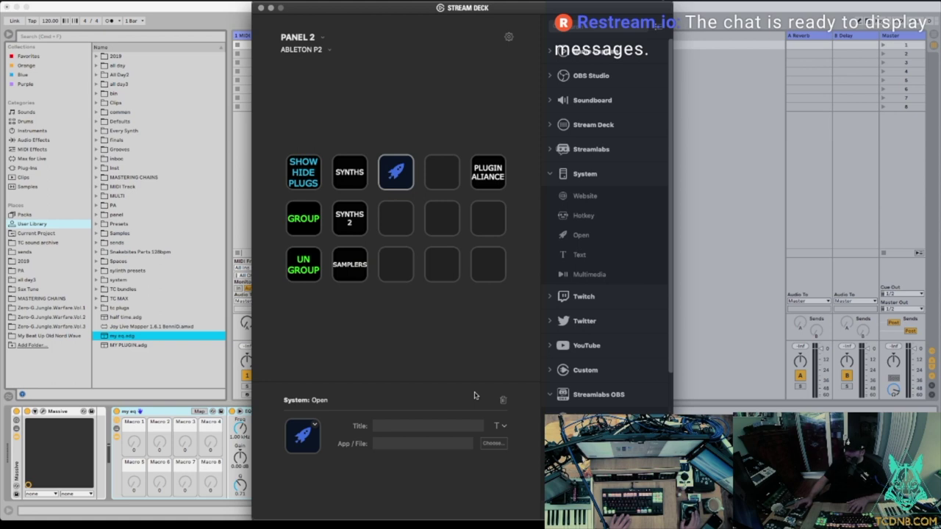
left_click(492, 443)
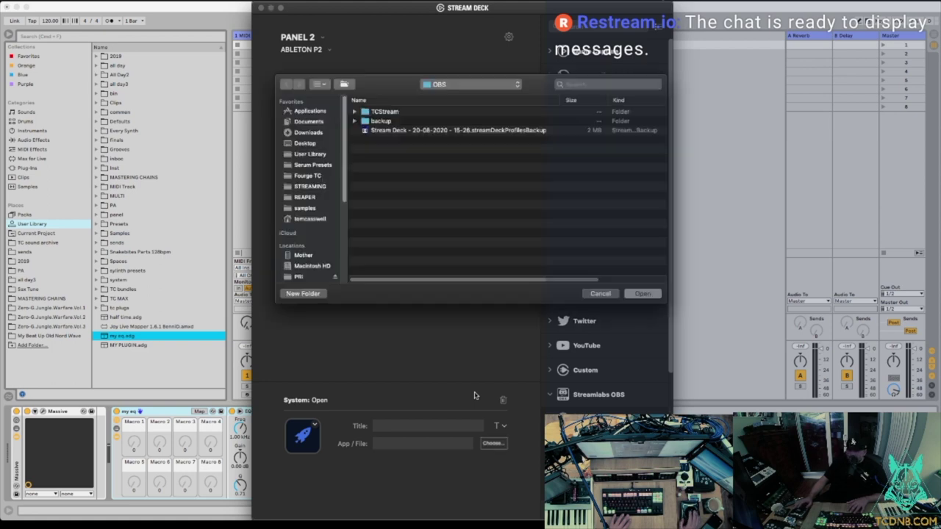
left_click(308, 157)
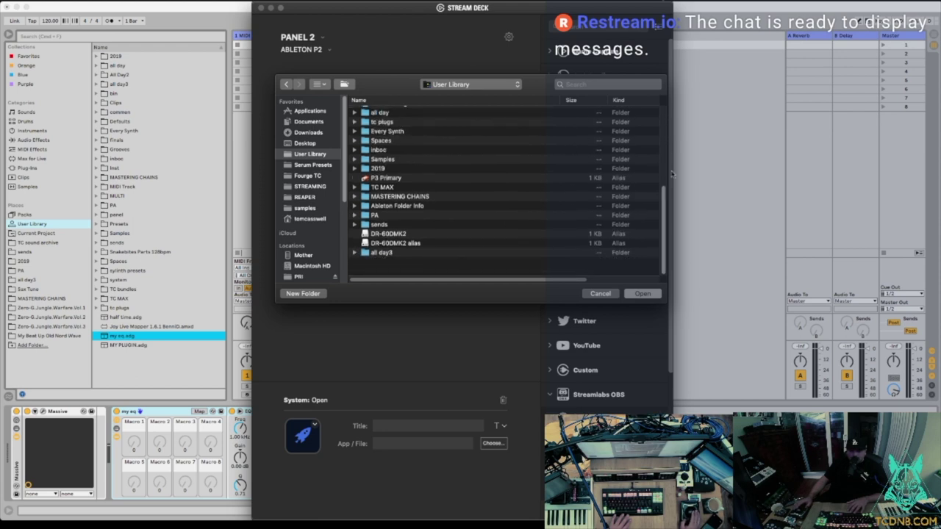
Set my eq.adg as the key's file to open, then return to Ableton Live.
scroll(452, 224, "up", 5)
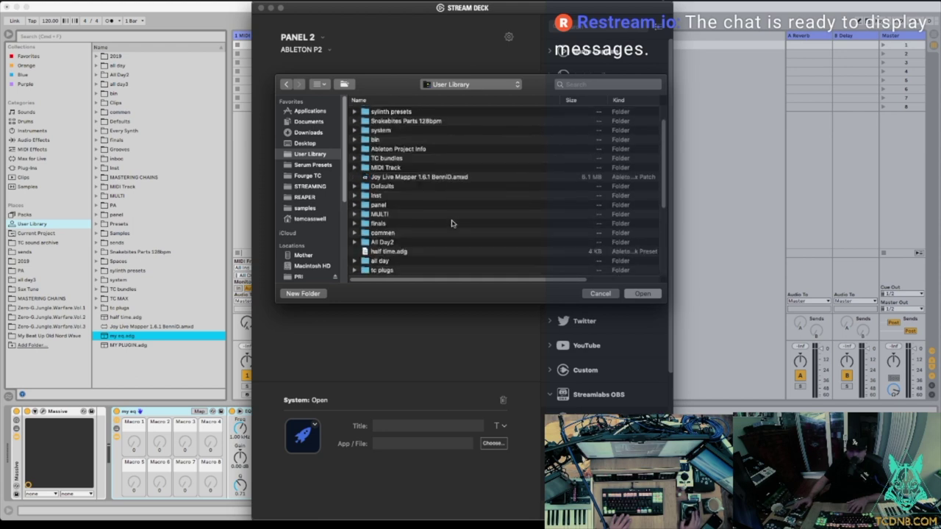
scroll(436, 167, "up", 3)
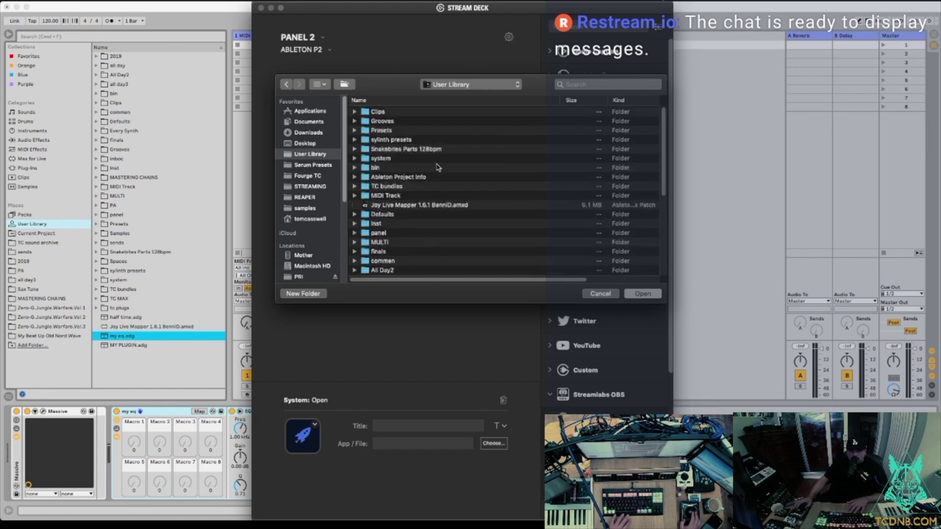
scroll(436, 167, "down", 2)
scroll(436, 166, "down", 1)
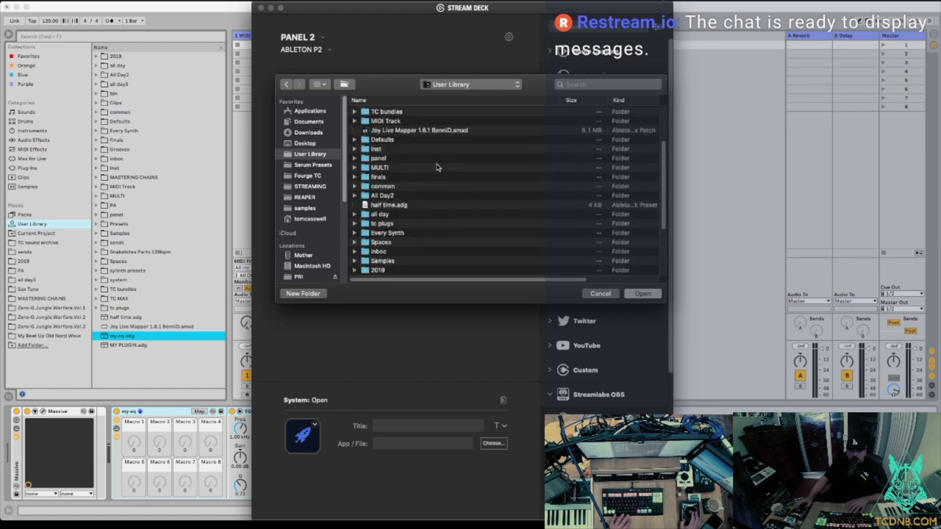
scroll(436, 167, "up", 2)
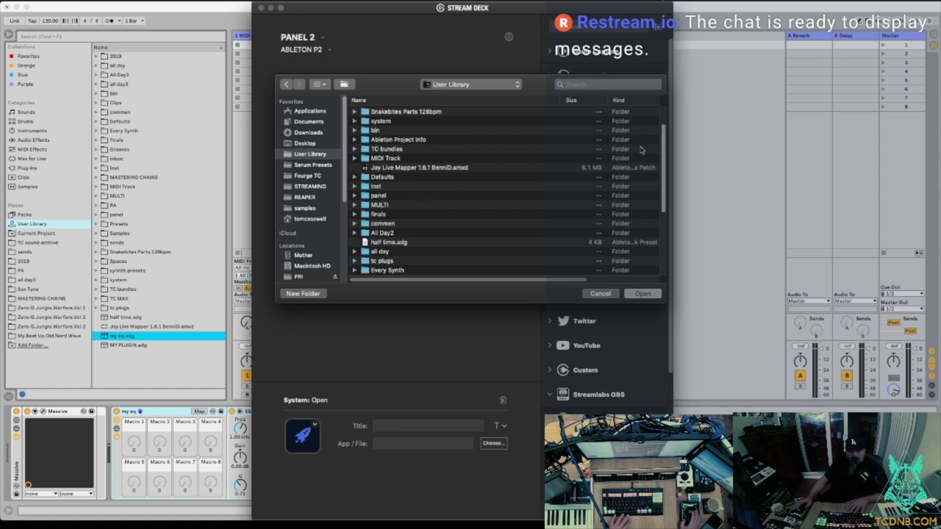
left_click_drag(666, 151, 662, 218)
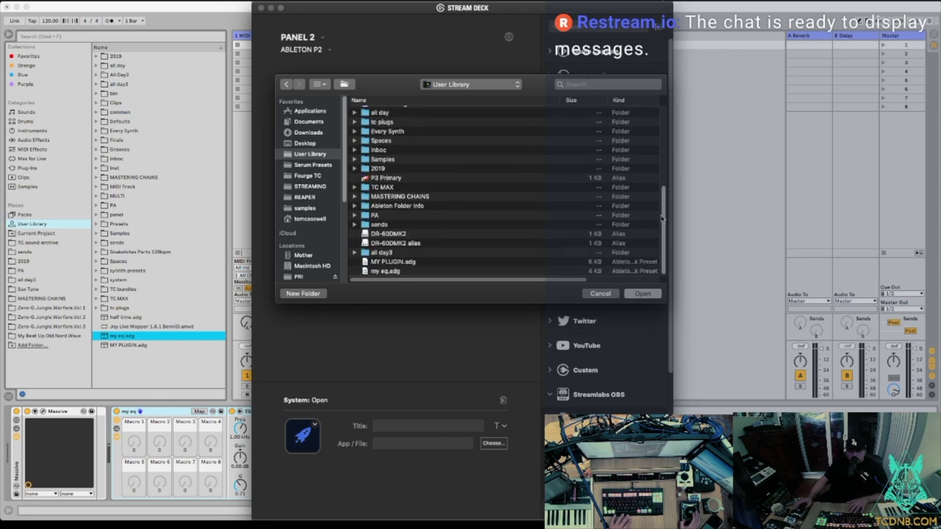
left_click(385, 274)
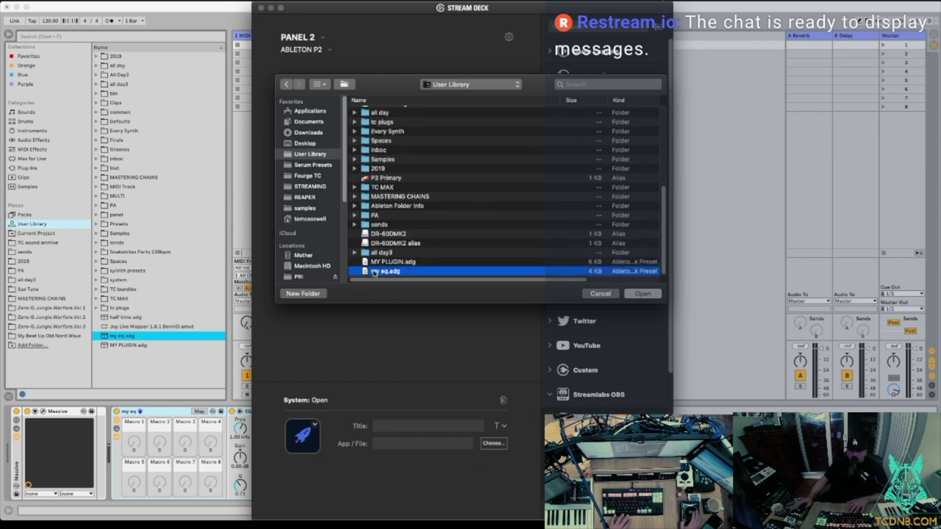
left_click(643, 292)
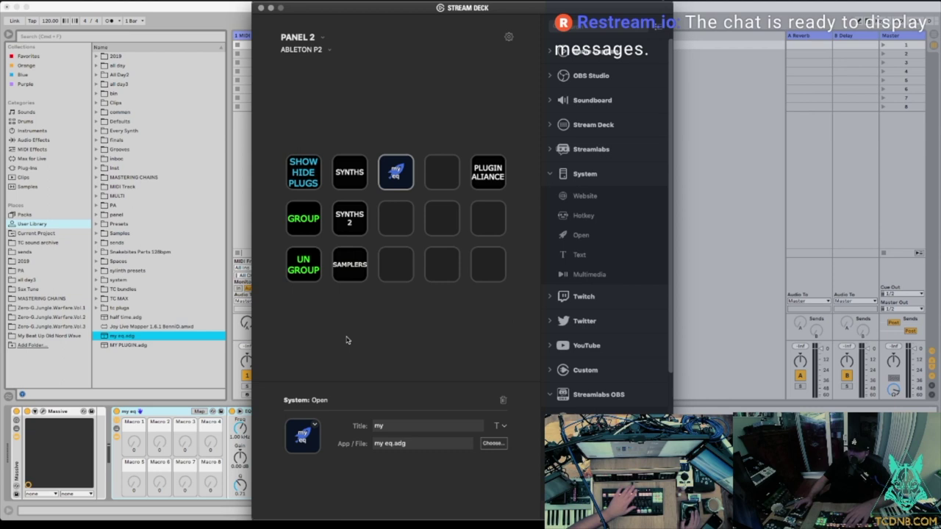
left_click(188, 19)
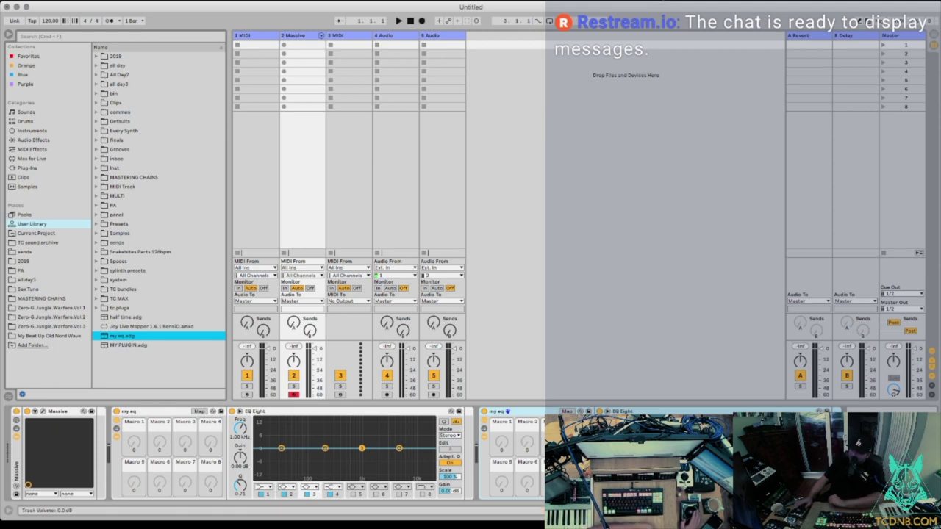
Select the extra my eq rack in track 2's chain and remove it.
left_click(143, 415)
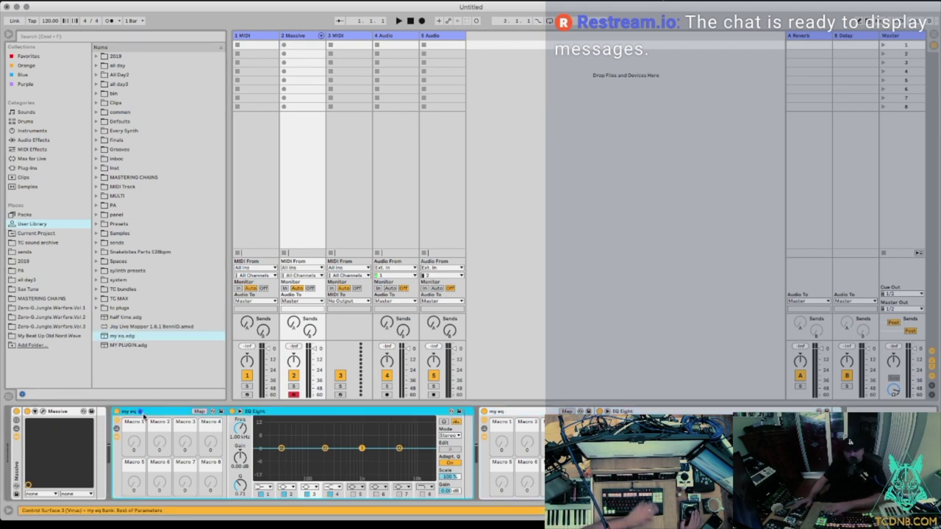
key("super+z")
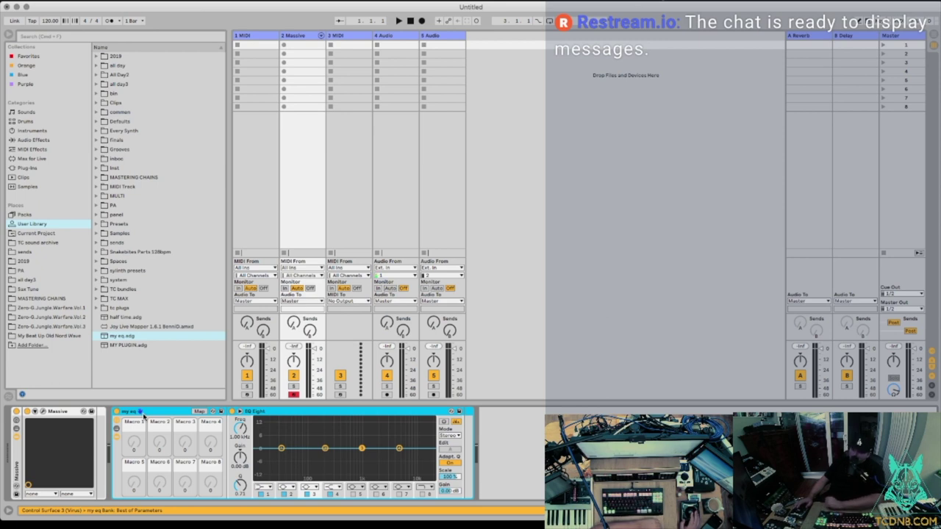